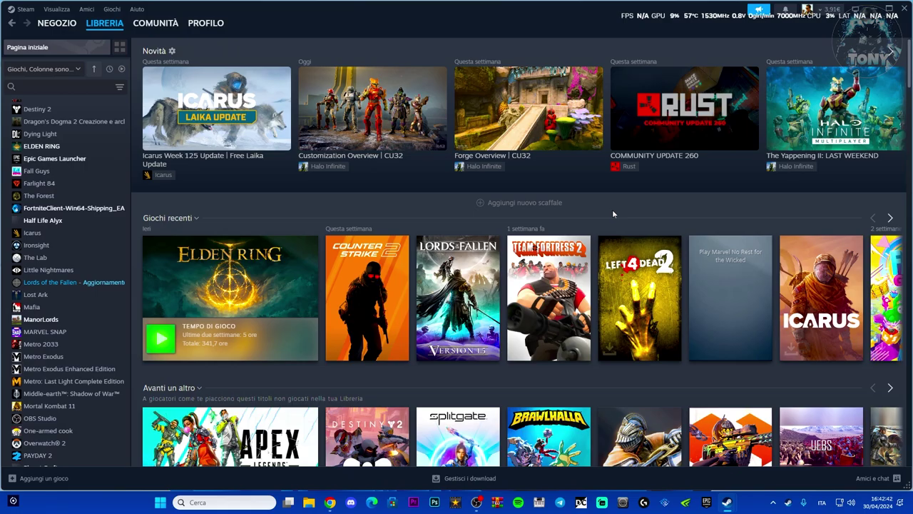
Close the Steam library window and the Rain World promotion pop-up.
{"action": "left_click", "coordinate": [905, 7]}
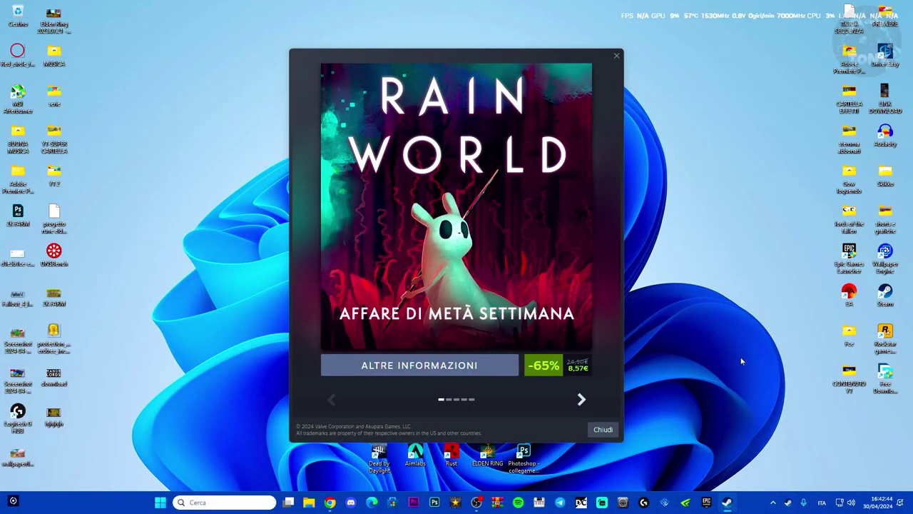
{"action": "left_click", "coordinate": [616, 55]}
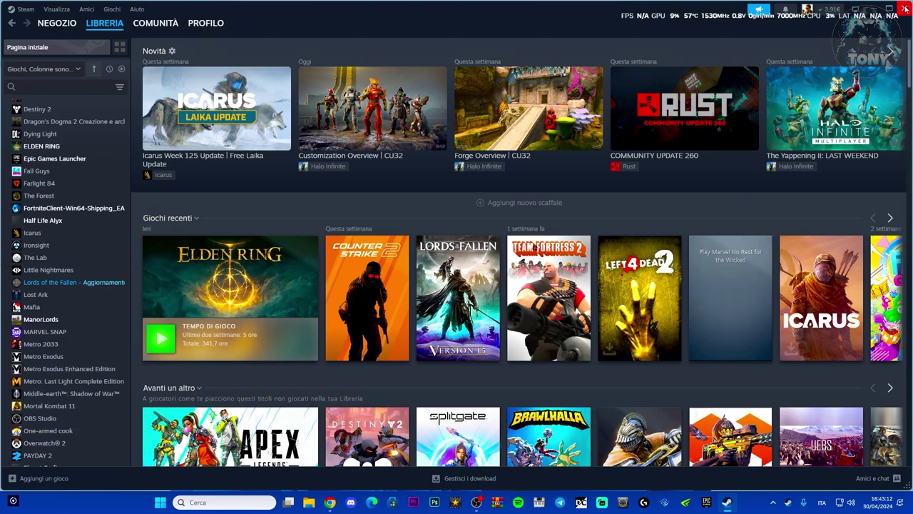
{"action": "key", "text": "alt+F4"}
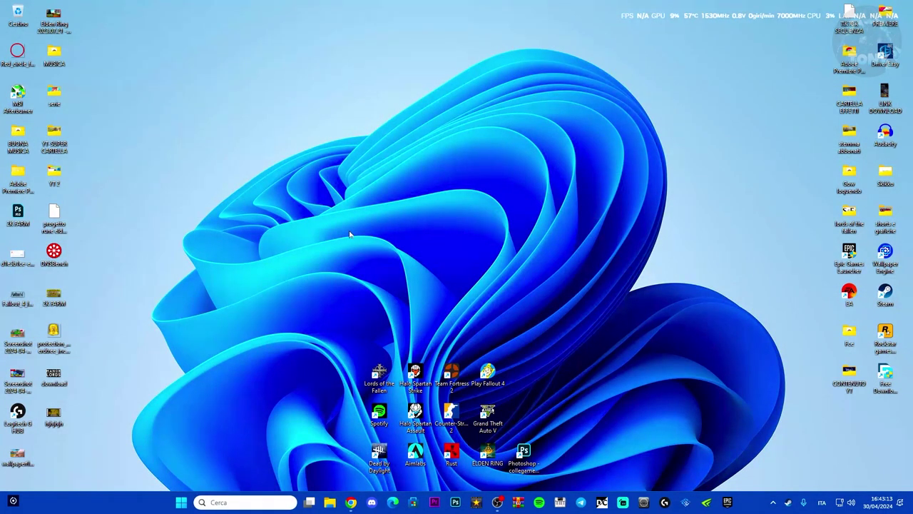
Switch to Chrome and look over the open DirectX, Visual C++ Redistributable and GeForce driver download pages.
{"action": "left_click", "coordinate": [351, 502]}
{"action": "left_click", "coordinate": [184, 9]}
{"action": "left_click", "coordinate": [82, 6]}
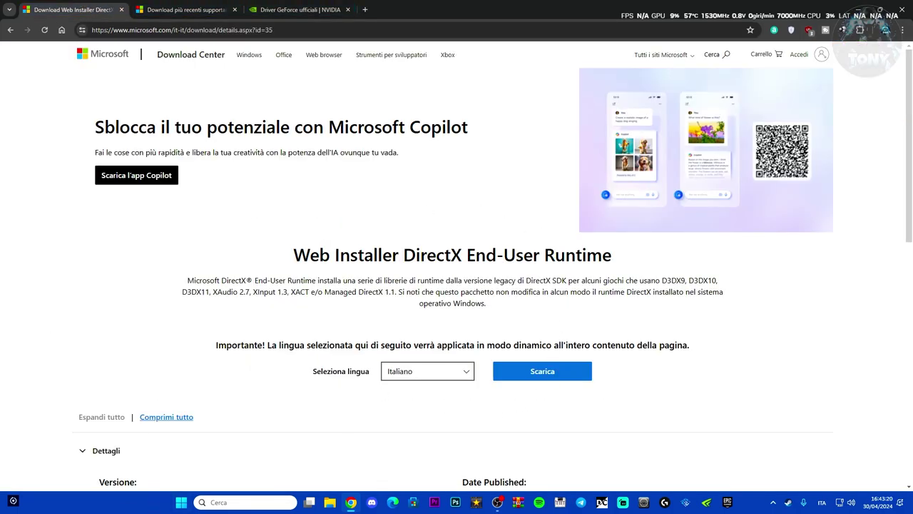
{"action": "left_click", "coordinate": [184, 6]}
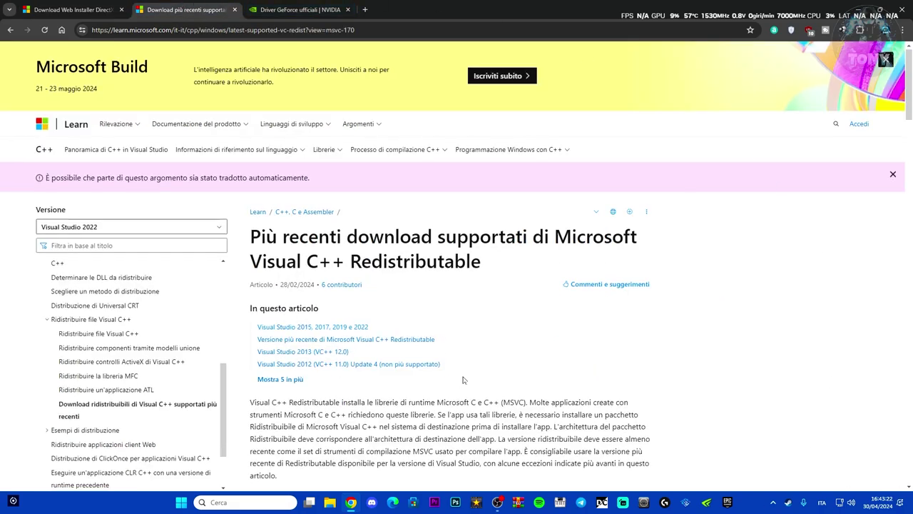
{"action": "scroll", "coordinate": [464, 378], "scroll_direction": "down", "scroll_amount": 3}
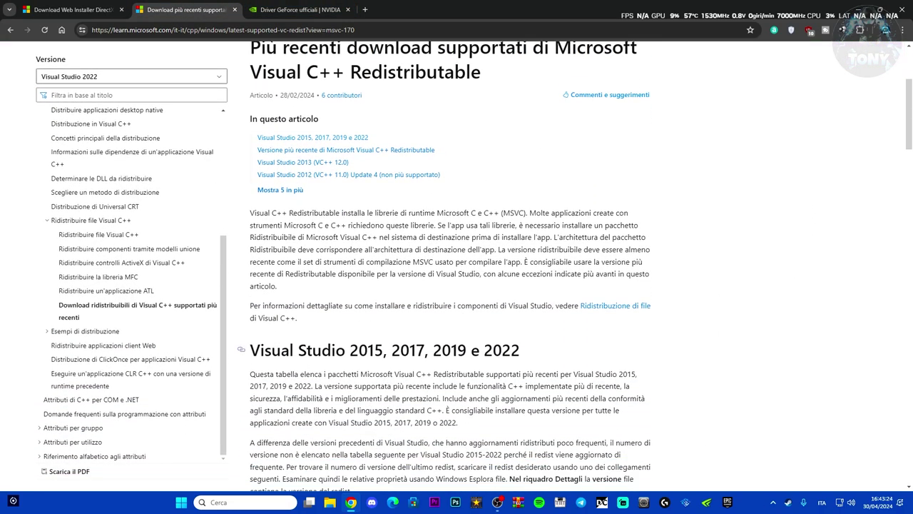
{"action": "left_click", "coordinate": [292, 5]}
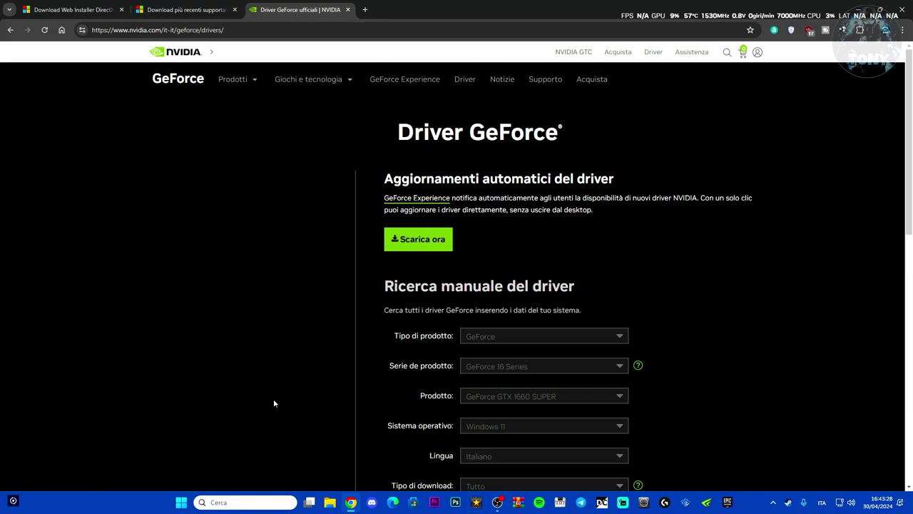
Download the DirectX End-User Runtime web installer in Italian and launch it.
{"action": "left_click", "coordinate": [69, 7]}
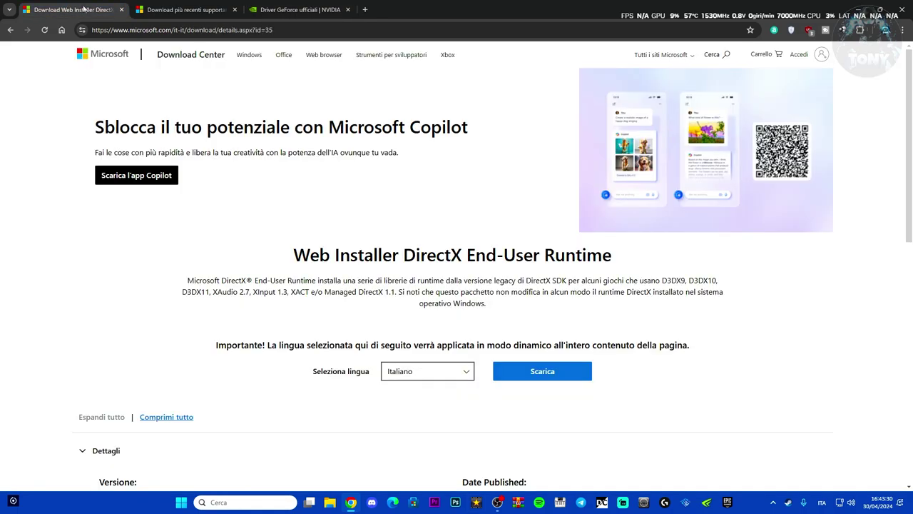
{"action": "left_click", "coordinate": [542, 372]}
{"action": "left_click", "coordinate": [868, 31]}
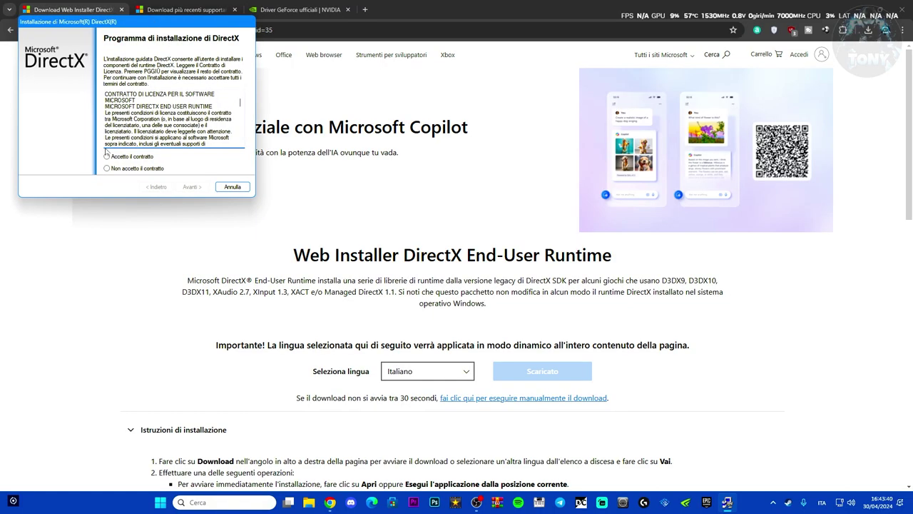
Accept the DirectX licence agreement, leave Bing Toolbar out and finish the setup wizard.
{"action": "left_click", "coordinate": [106, 156]}
{"action": "left_click", "coordinate": [192, 187]}
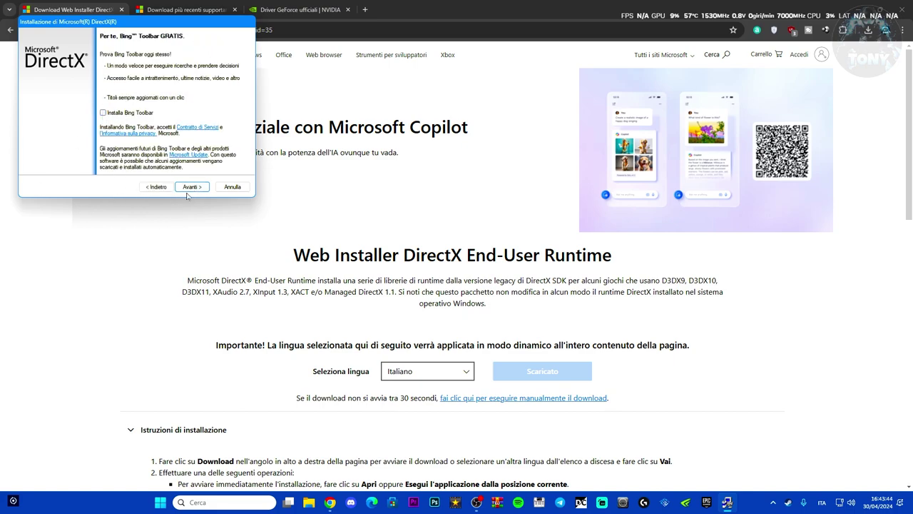
{"action": "left_click", "coordinate": [191, 187]}
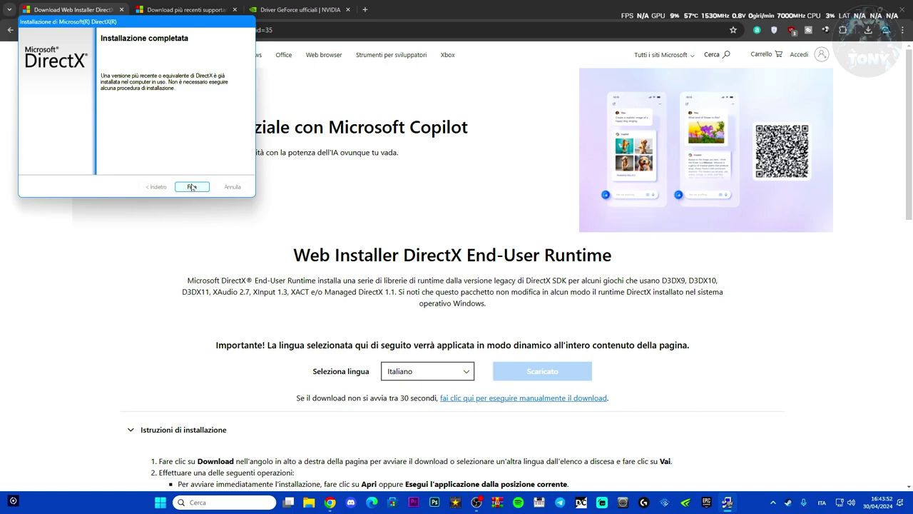
{"action": "left_click", "coordinate": [191, 186]}
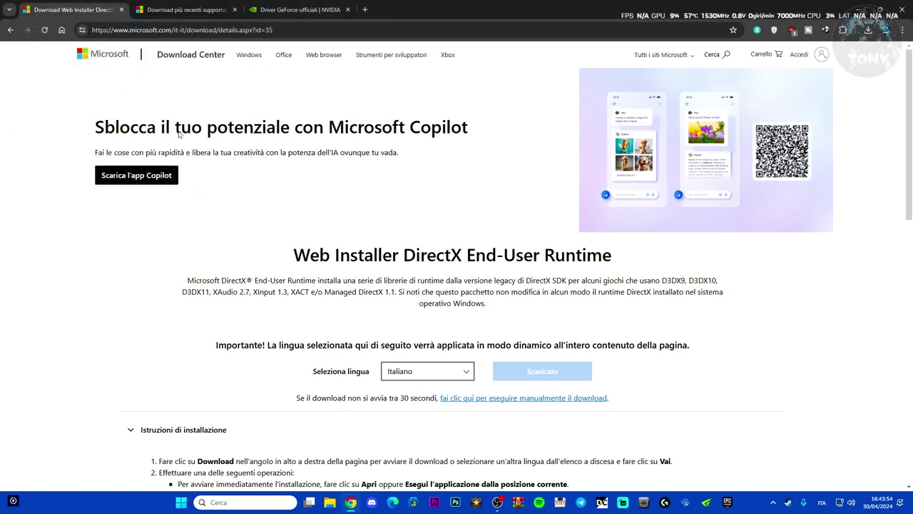
Download the ARM64, X86 and X64 Visual C++ Redistributable installers from the Visual Studio 2015, 2017, 2019 and 2022 section.
{"action": "left_click", "coordinate": [186, 9]}
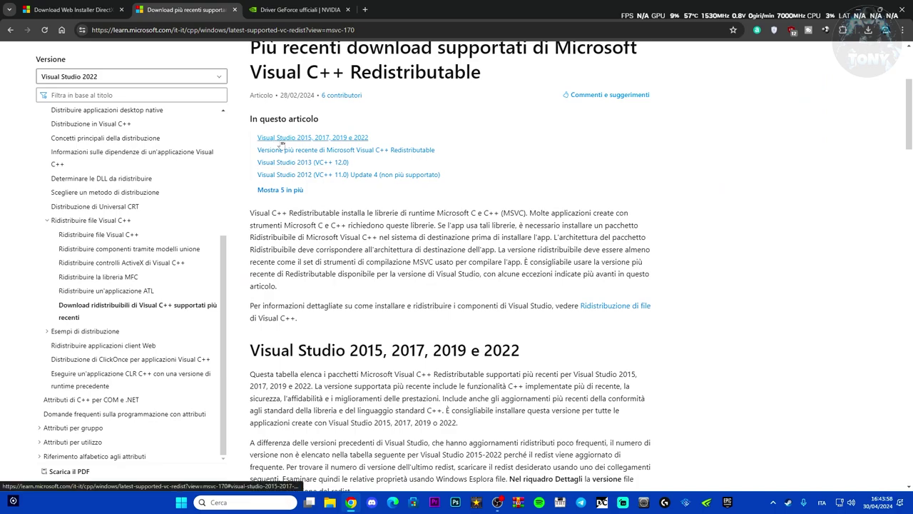
{"action": "left_click", "coordinate": [319, 138]}
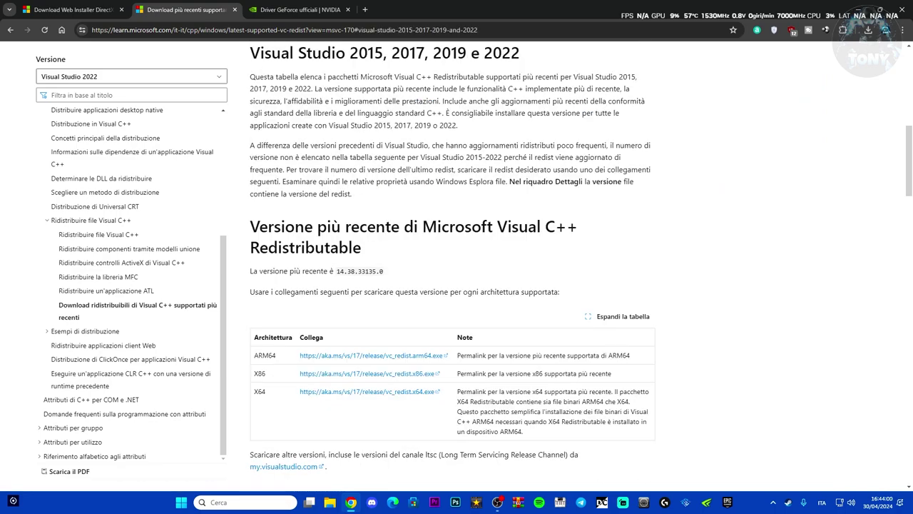
{"action": "scroll", "coordinate": [456, 285], "scroll_direction": "down", "scroll_amount": 2}
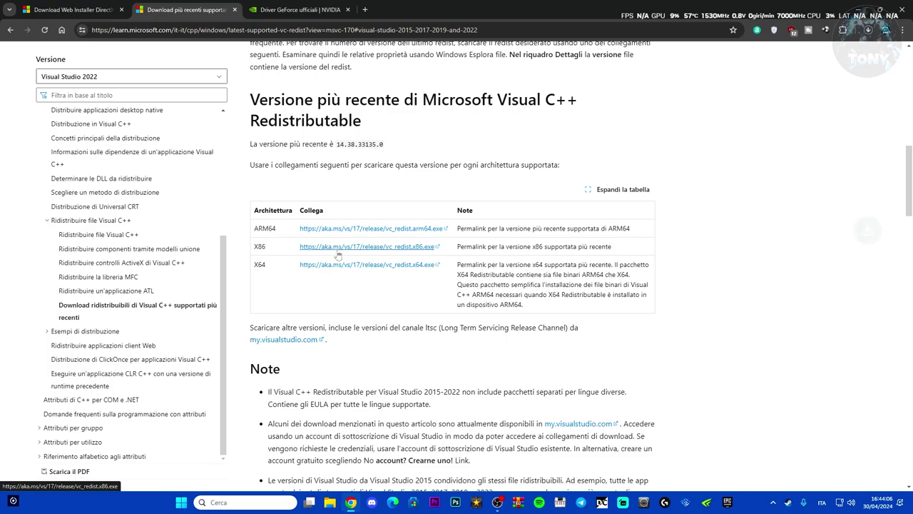
Minimize the browser, refresh the desktop and move the three VC_redist installers to its empty central area.
{"action": "left_click", "coordinate": [860, 6]}
{"action": "right_click", "coordinate": [401, 45]}
{"action": "left_click", "coordinate": [438, 88]}
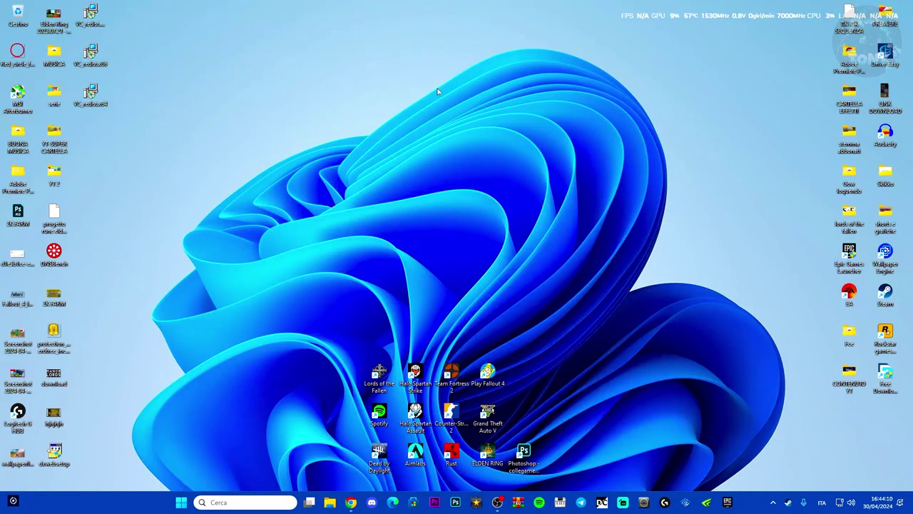
{"action": "left_click_drag", "start_coordinate": [107, 118], "coordinate": [414, 104]}
Run the ARM64 Visual C++ Redistributable installer as administrator, start its installation and move its window aside.
{"action": "right_click", "coordinate": [420, 134]}
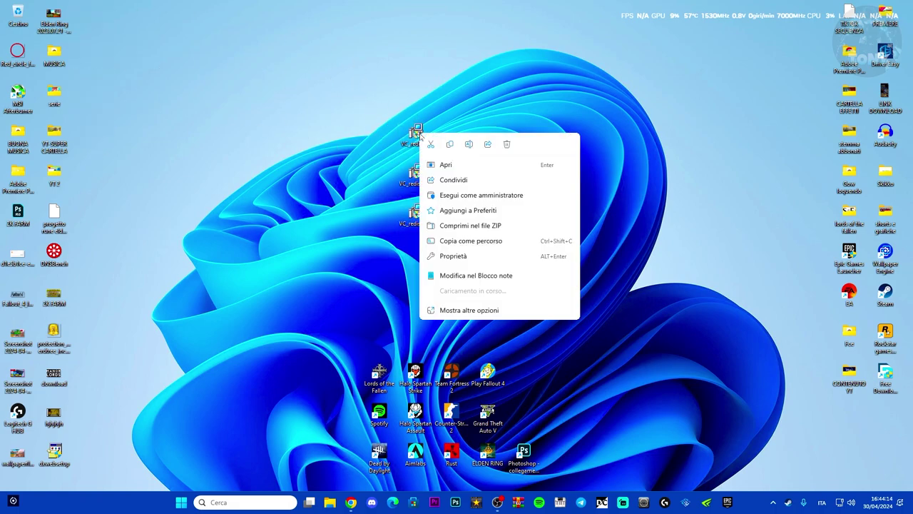
{"action": "left_click", "coordinate": [472, 196]}
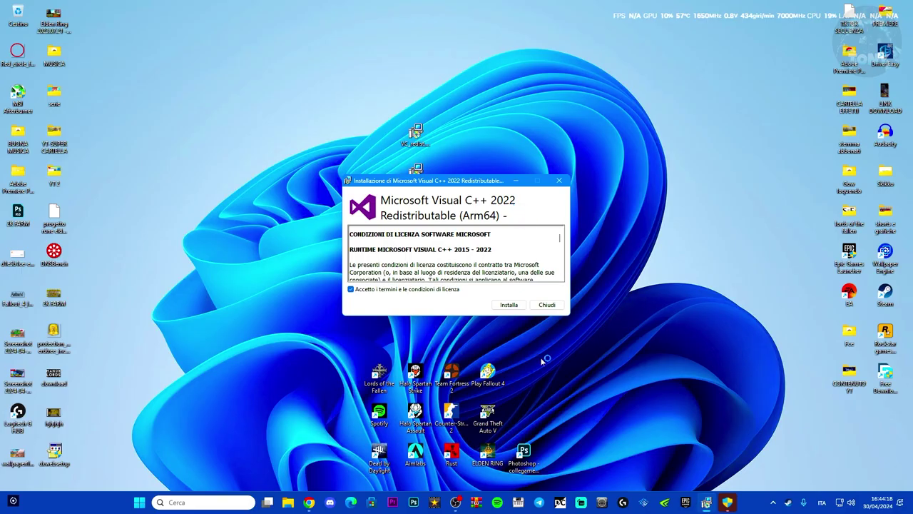
{"action": "left_click", "coordinate": [499, 304]}
{"action": "left_click_drag", "start_coordinate": [501, 184], "coordinate": [345, 139]}
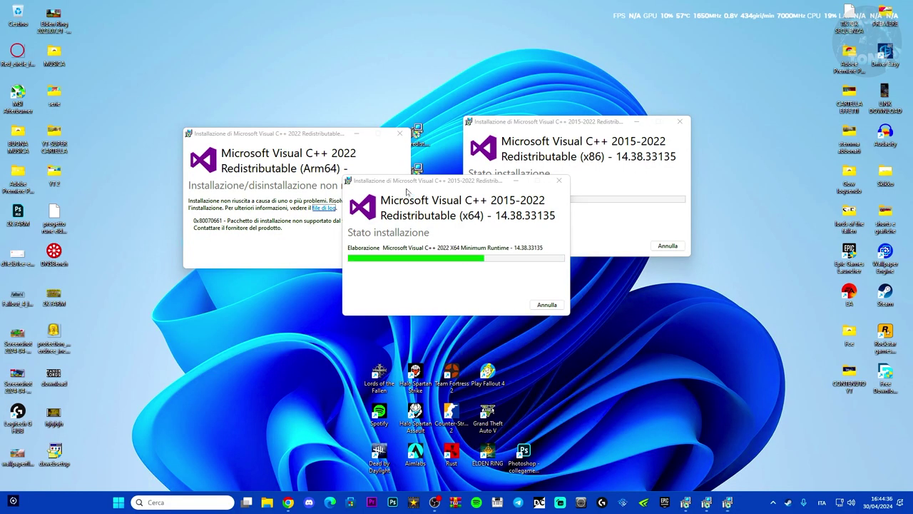
Close the ARM64 installer and arrange the x64 and x86 installer windows side by side.
{"action": "left_click", "coordinate": [374, 148]}
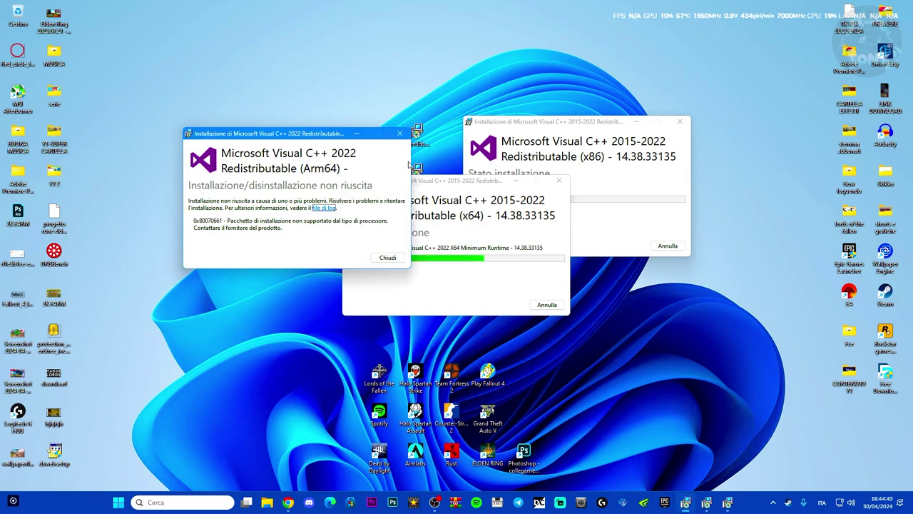
{"action": "left_click", "coordinate": [387, 257]}
{"action": "left_click_drag", "start_coordinate": [470, 183], "coordinate": [325, 128]}
{"action": "left_click_drag", "start_coordinate": [540, 127], "coordinate": [503, 129]}
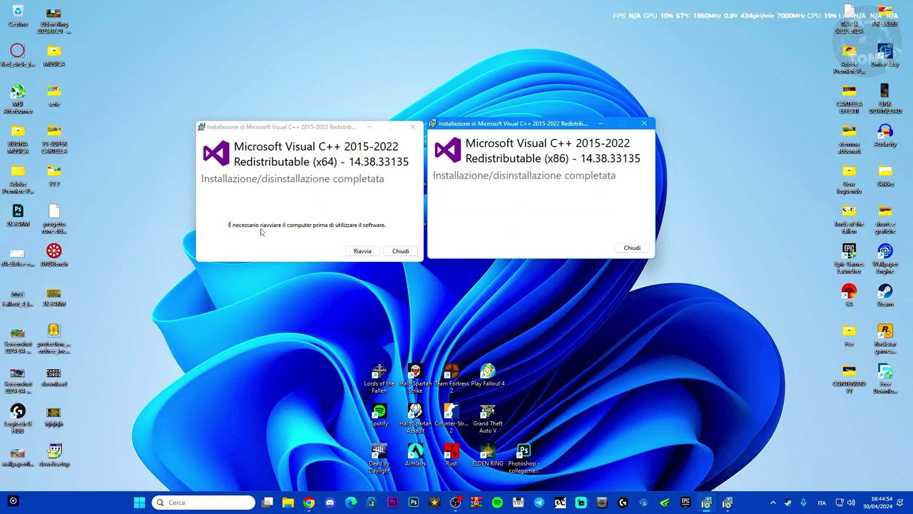
Close the x64 and x86 installers without restarting, and delete the three VC_redist files from the desktop.
{"action": "left_click", "coordinate": [400, 250]}
{"action": "left_click", "coordinate": [631, 247]}
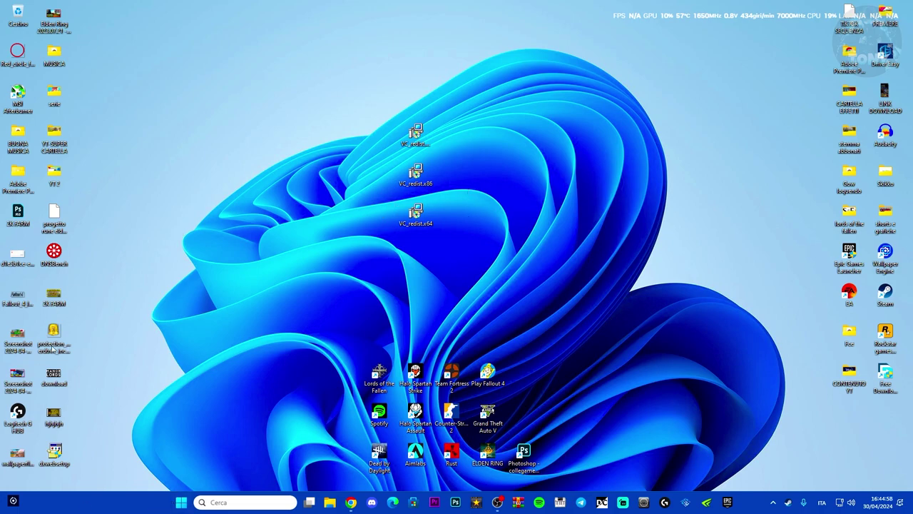
{"action": "left_click_drag", "start_coordinate": [421, 281], "coordinate": [413, 85]}
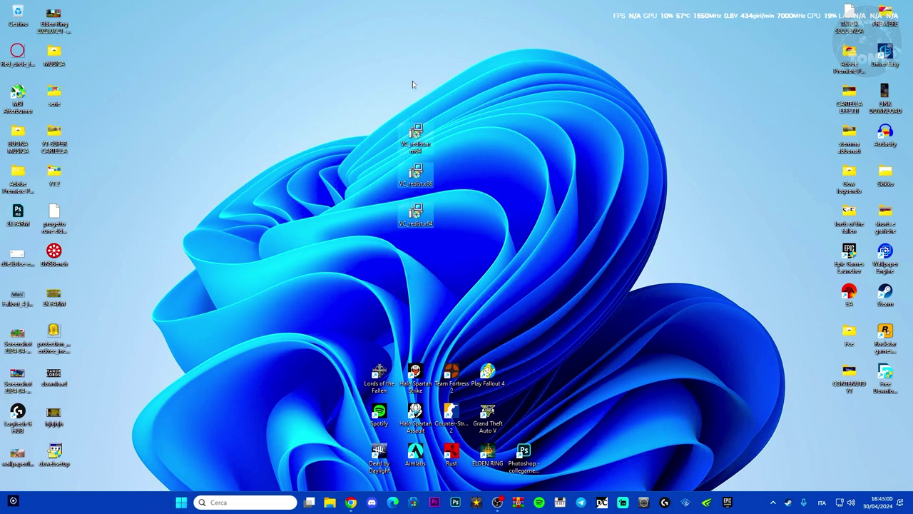
{"action": "key", "text": "Delete"}
Open Device Manager and show the driver properties of the NVIDIA GeForce GTX 1660 SUPER display adapter.
{"action": "right_click", "coordinate": [181, 505]}
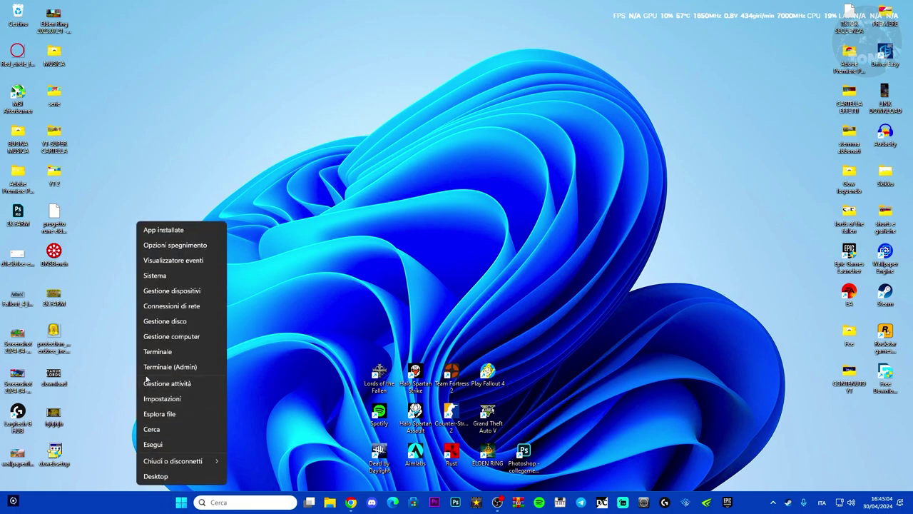
{"action": "left_click", "coordinate": [170, 292]}
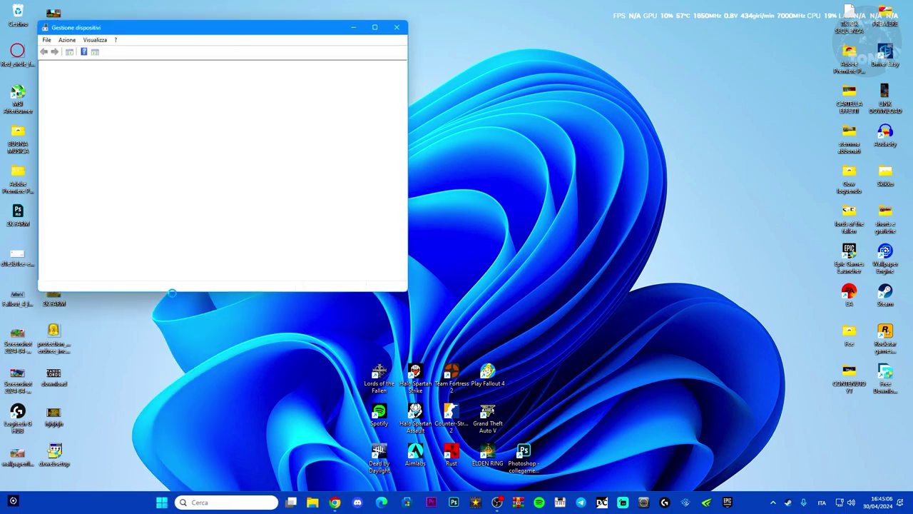
{"action": "left_click_drag", "start_coordinate": [188, 37], "coordinate": [412, 55]}
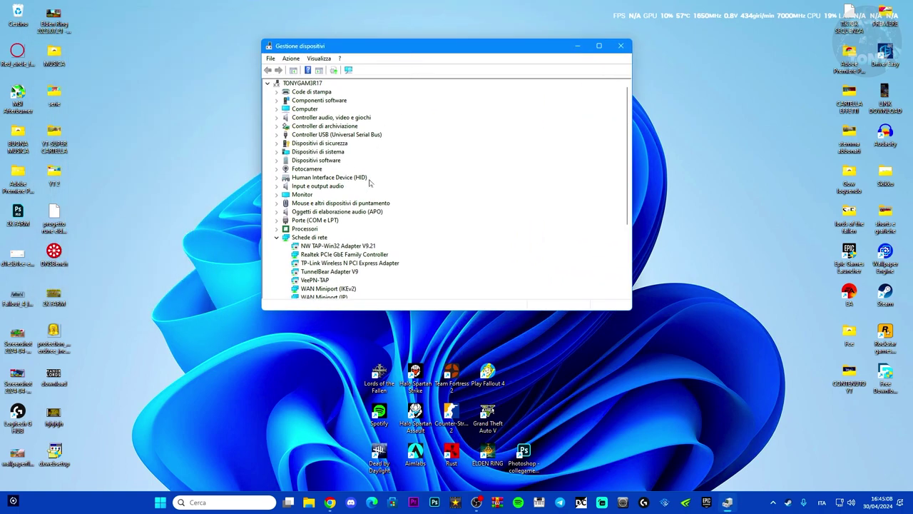
{"action": "scroll", "coordinate": [361, 227], "scroll_direction": "down", "scroll_amount": 4}
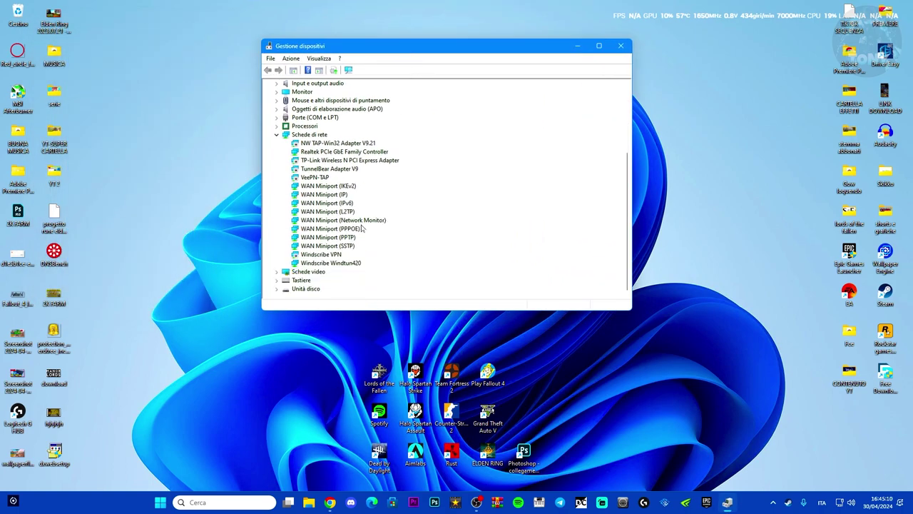
{"action": "left_click", "coordinate": [276, 271]}
{"action": "double_click", "coordinate": [328, 280]}
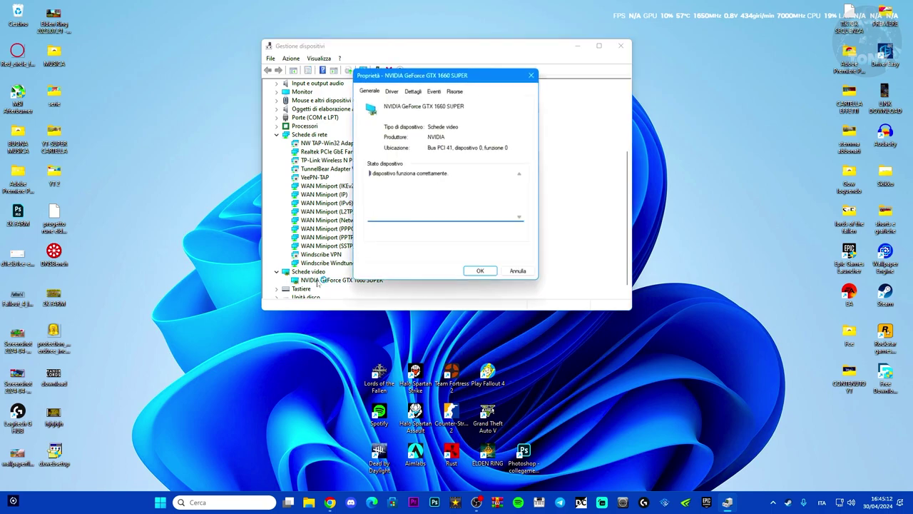
{"action": "left_click", "coordinate": [391, 89]}
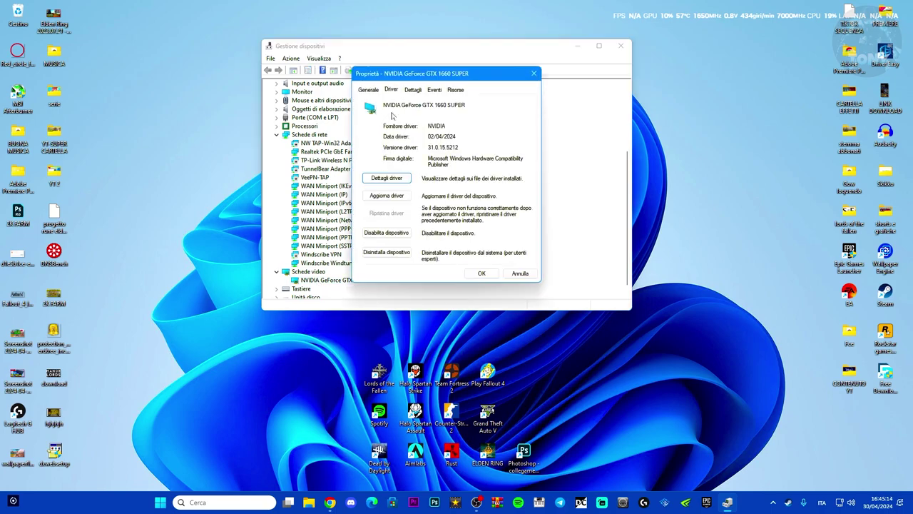
Update the graphics card's driver by choosing NVIDIA GeForce GTX 1660 SUPER from the drivers available on the computer, then close Device Manager.
{"action": "left_click", "coordinate": [384, 195]}
{"action": "left_click", "coordinate": [378, 201]}
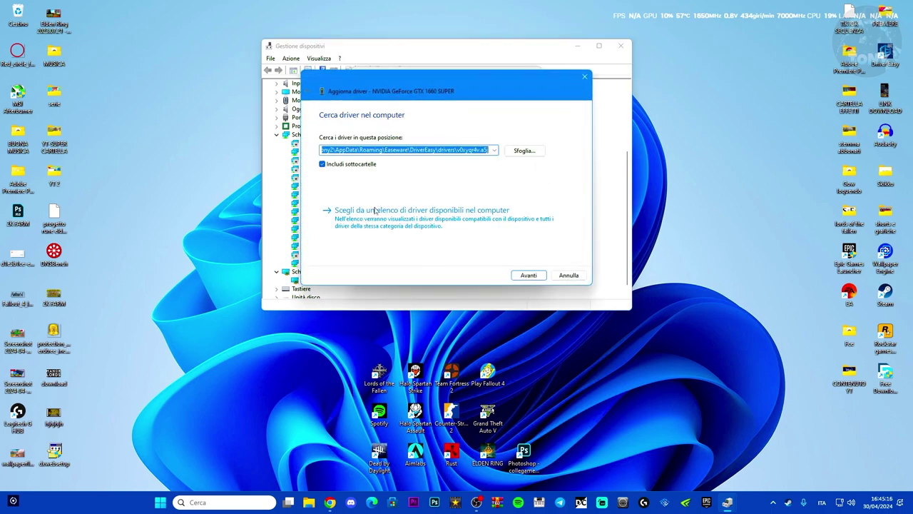
{"action": "left_click", "coordinate": [374, 209]}
{"action": "left_click", "coordinate": [358, 195]}
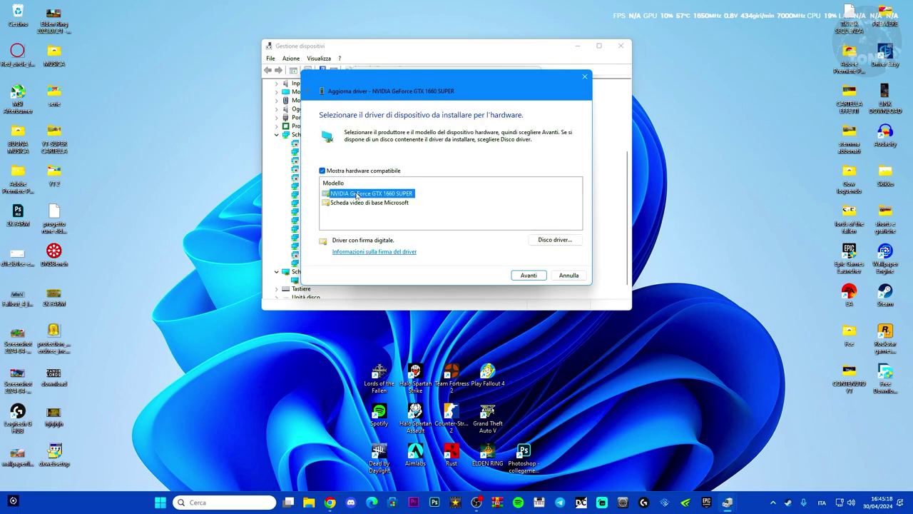
{"action": "left_click", "coordinate": [525, 277]}
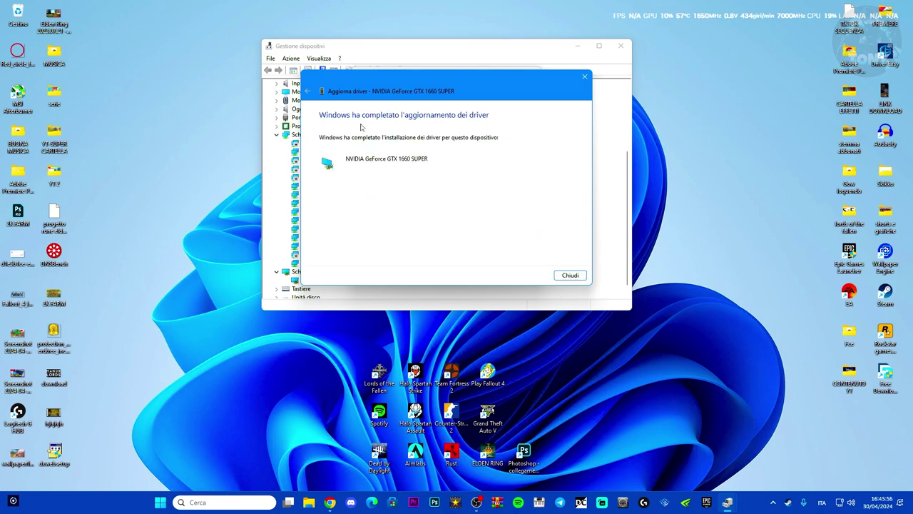
{"action": "left_click", "coordinate": [572, 276]}
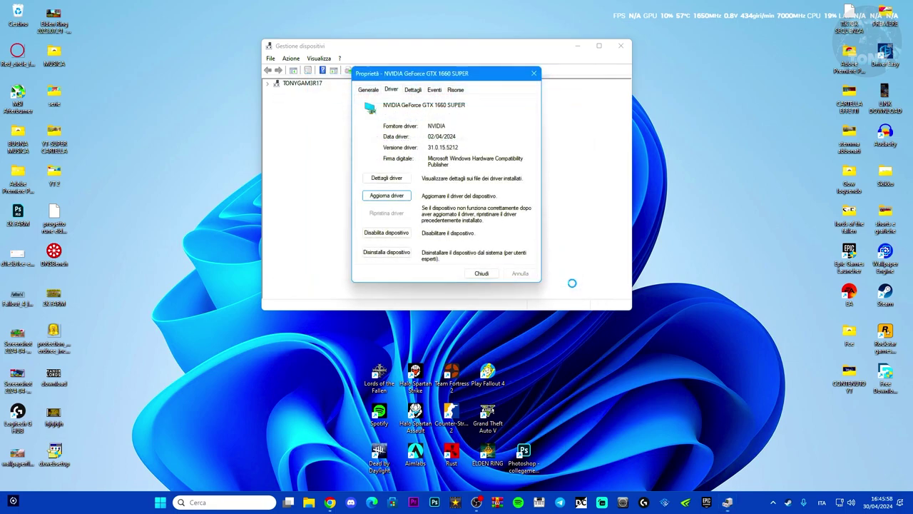
{"action": "left_click", "coordinate": [475, 274]}
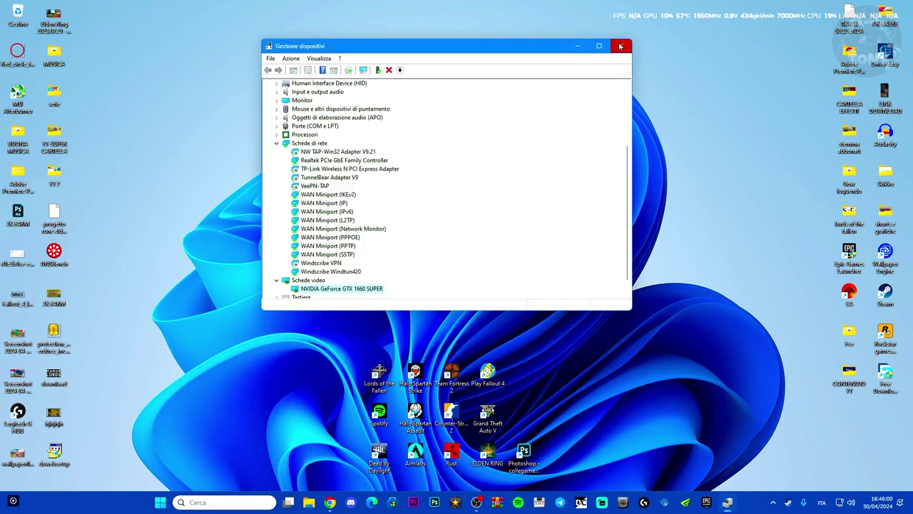
{"action": "left_click", "coordinate": [621, 46]}
On NVIDIA's driver page in Chrome, search manually for GeForce GTX 1660 SUPER drivers for Windows 11 in Italian.
{"action": "left_click", "coordinate": [351, 502]}
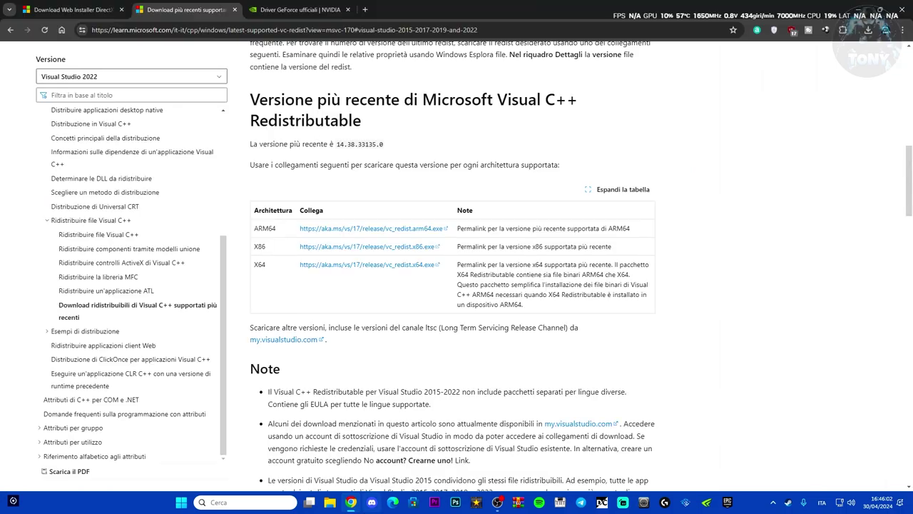
{"action": "left_click", "coordinate": [298, 10]}
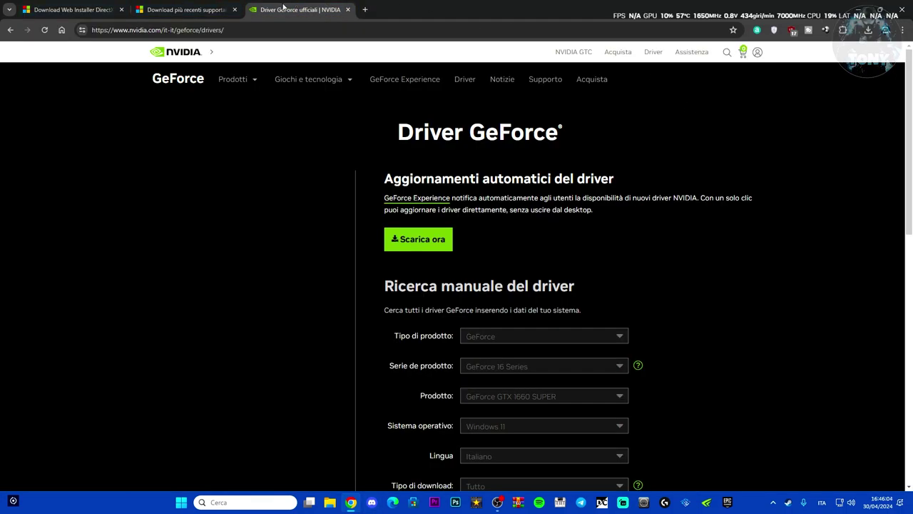
{"action": "scroll", "coordinate": [644, 303], "scroll_direction": "down", "scroll_amount": 1}
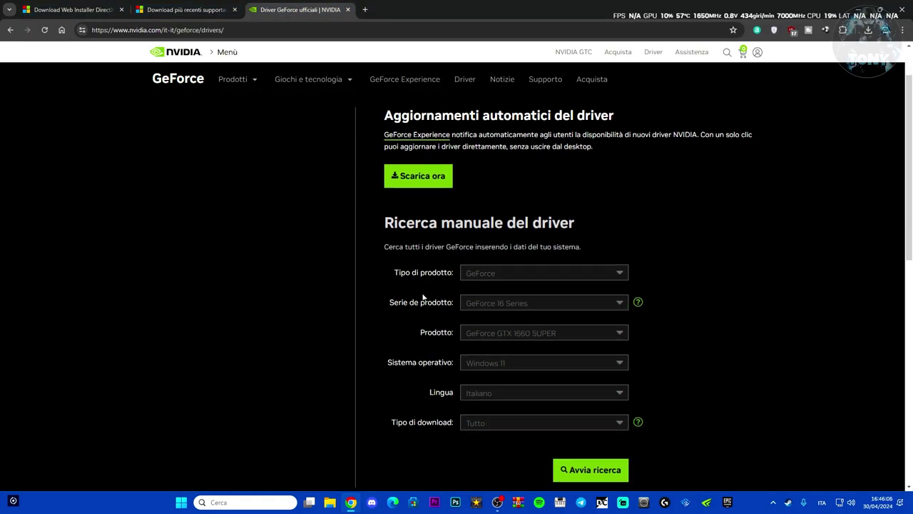
{"action": "left_click", "coordinate": [517, 275]}
{"action": "left_click", "coordinate": [510, 288]}
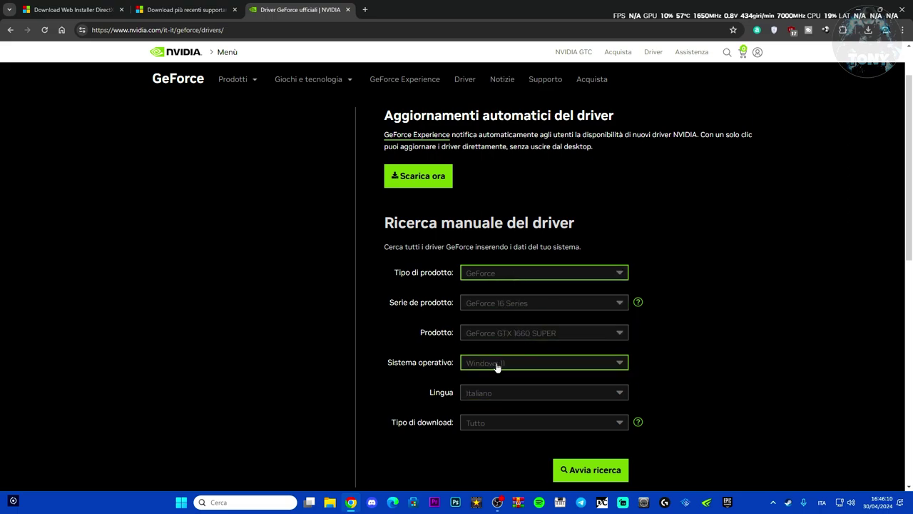
{"action": "scroll", "coordinate": [523, 381], "scroll_direction": "down", "scroll_amount": 1}
{"action": "left_click", "coordinate": [593, 404]}
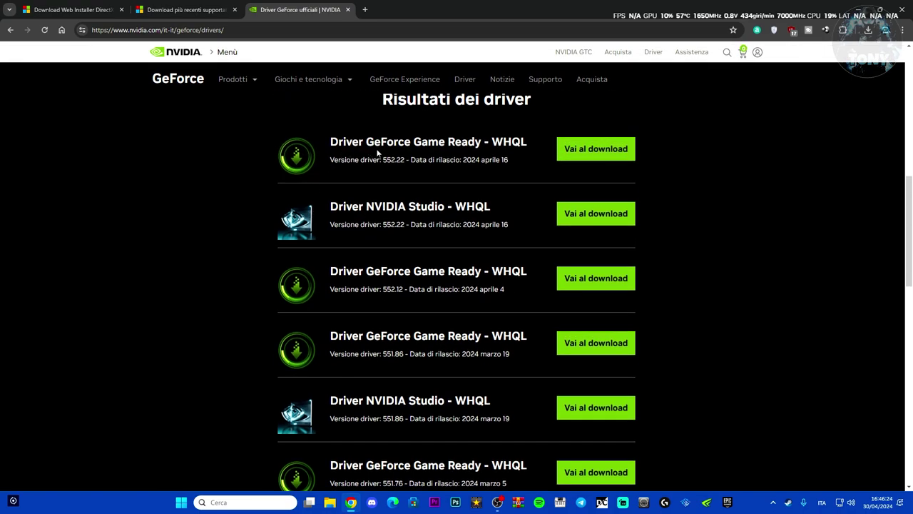
Find and open the NVIDIA App, view its driver section, and minimize the browser.
{"action": "left_click", "coordinate": [230, 502]}
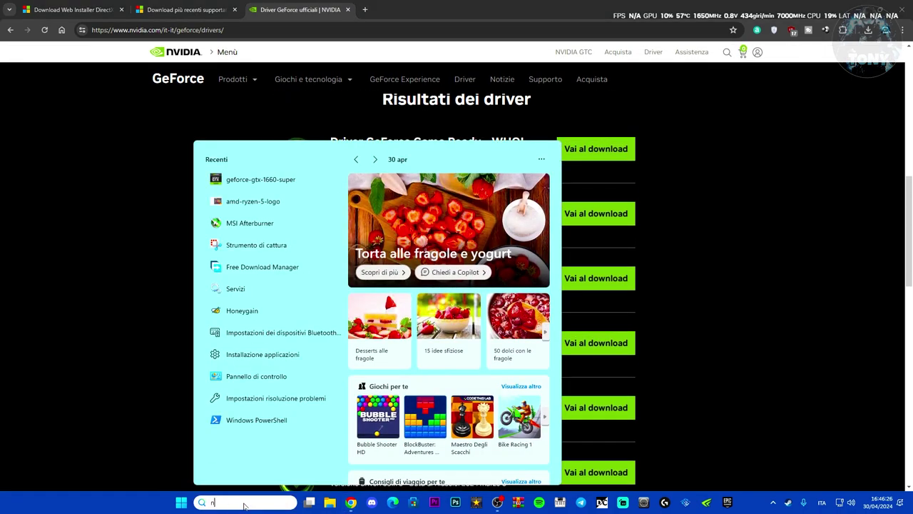
{"action": "type", "text": "nvi"}
{"action": "left_click", "coordinate": [266, 258]}
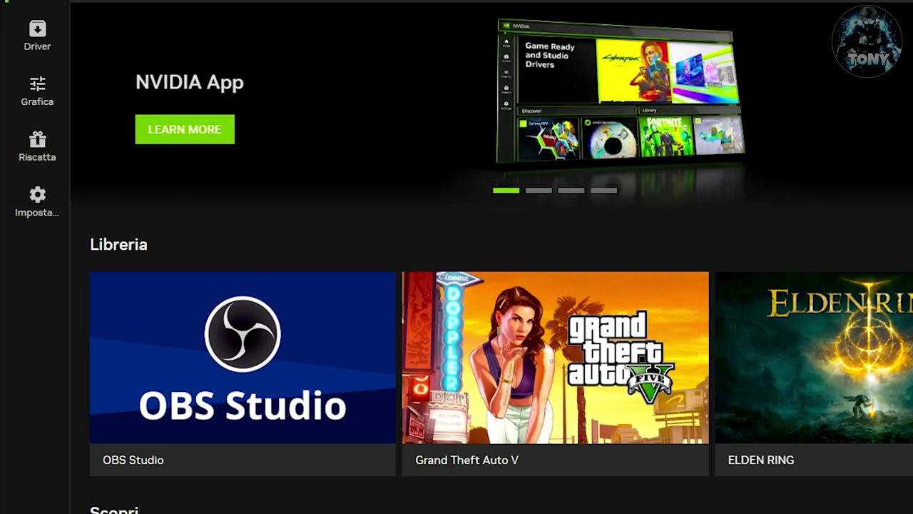
{"action": "left_click", "coordinate": [26, 39]}
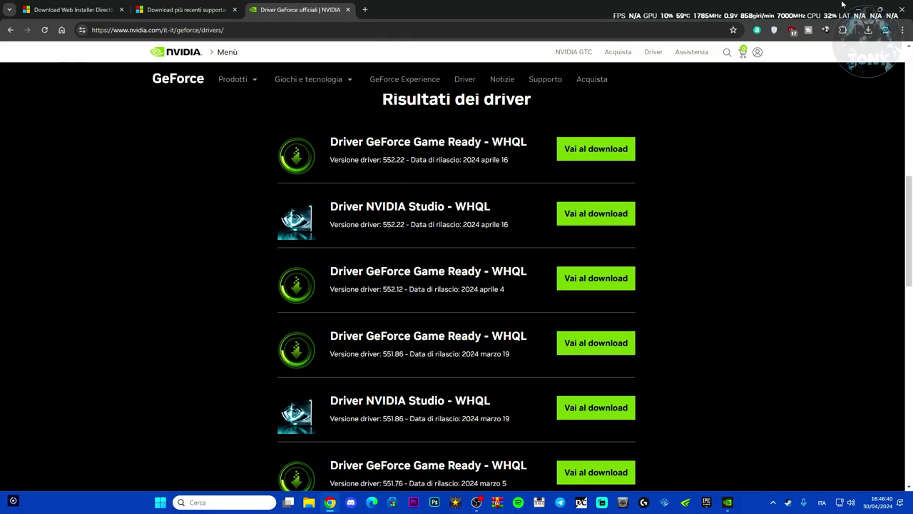
{"action": "left_click", "coordinate": [863, 9]}
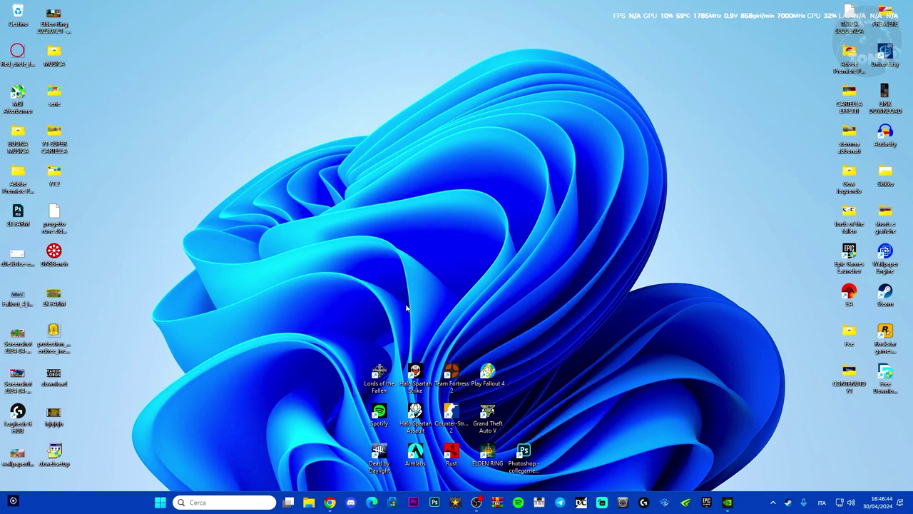
Open Windows Update, check for available updates, and close Settings.
{"action": "key", "text": "super+s"}
{"action": "type", "text": "win"}
{"action": "left_click", "coordinate": [248, 214]}
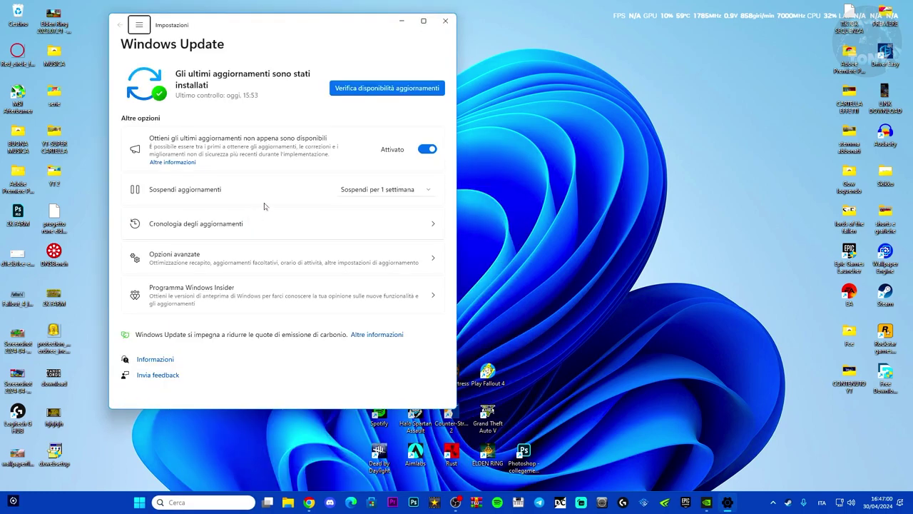
{"action": "left_click", "coordinate": [385, 88]}
{"action": "left_click", "coordinate": [446, 22]}
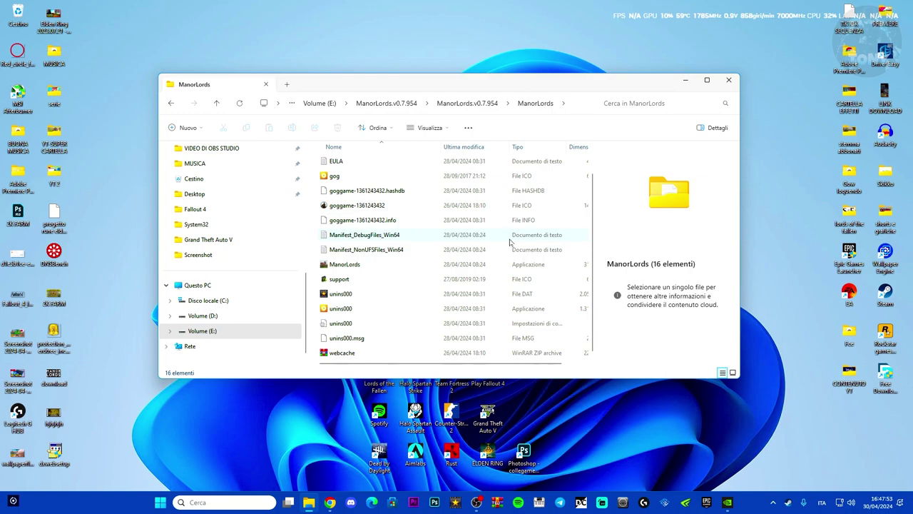
In the ManorLords application's compatibility properties, disable fullscreen optimizations, enable running as administrator, and apply the changes.
{"action": "left_click", "coordinate": [374, 267]}
{"action": "right_click", "coordinate": [374, 268]}
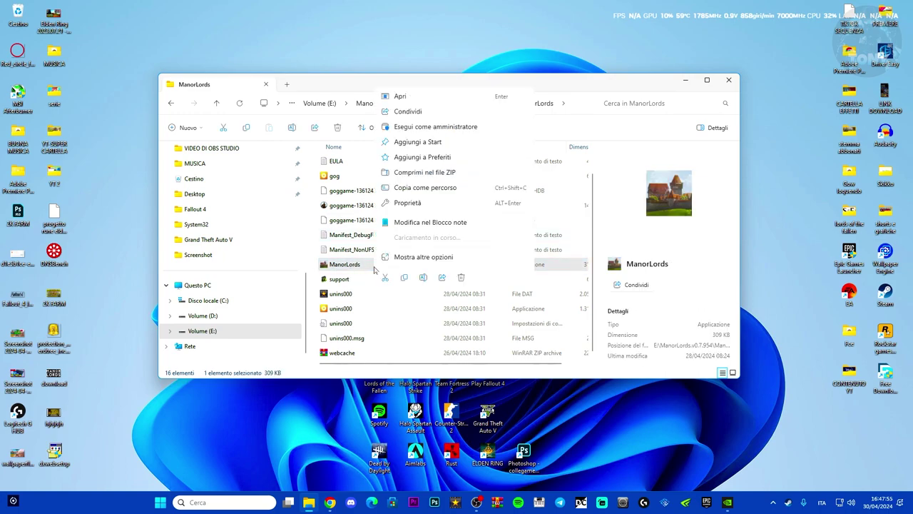
{"action": "left_click", "coordinate": [396, 262]}
{"action": "left_click", "coordinate": [407, 258]}
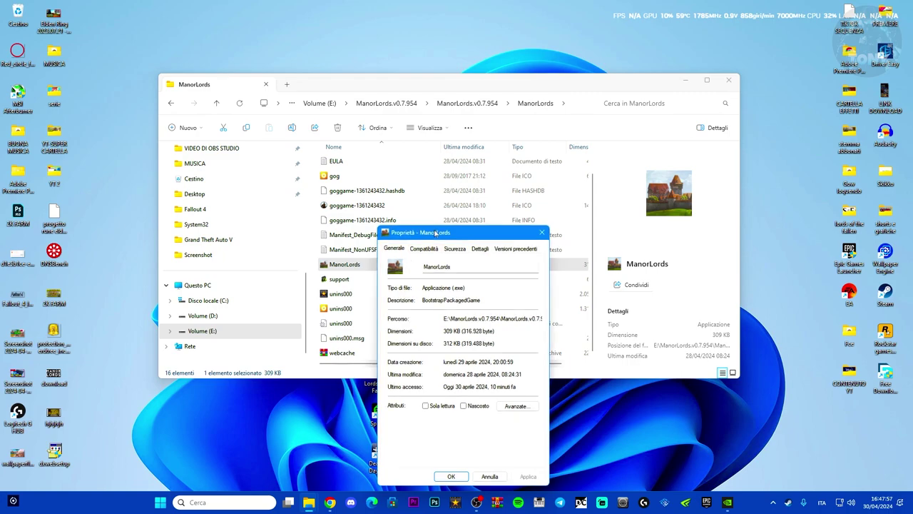
{"action": "left_click_drag", "start_coordinate": [436, 228], "coordinate": [362, 161]}
{"action": "left_click", "coordinate": [346, 177]}
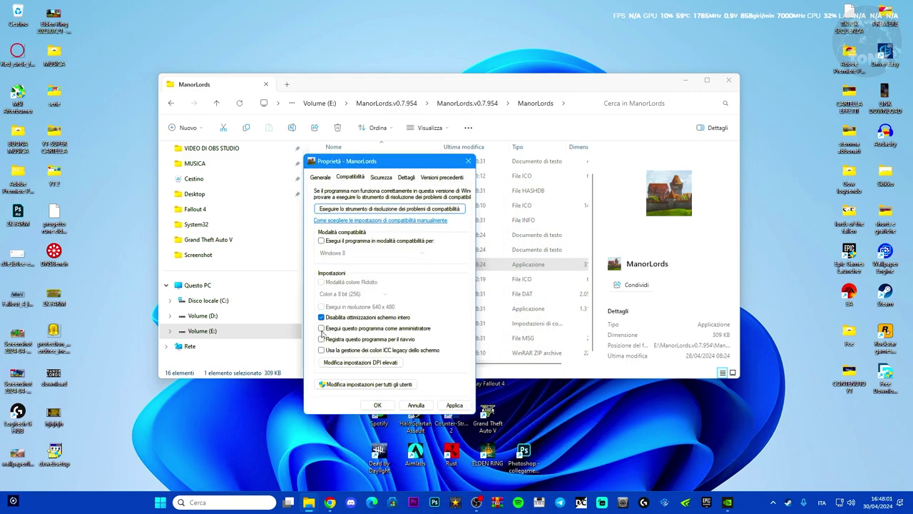
{"action": "left_click", "coordinate": [454, 405]}
Override the high DPI scaling behaviour of ManorLords.exe with Sistema (avanzato), and save the application's properties.
{"action": "left_click", "coordinate": [332, 363]}
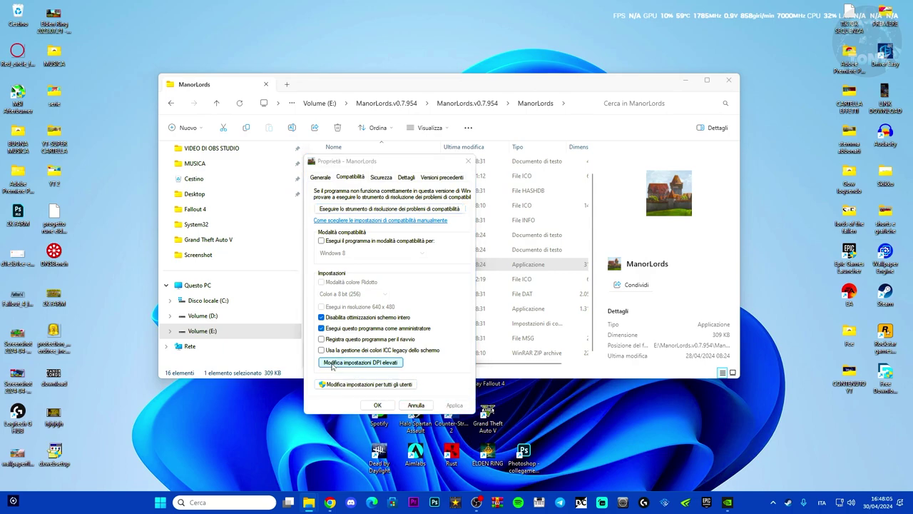
{"action": "left_click", "coordinate": [349, 340]}
{"action": "left_click", "coordinate": [358, 358]}
{"action": "left_click", "coordinate": [368, 373]}
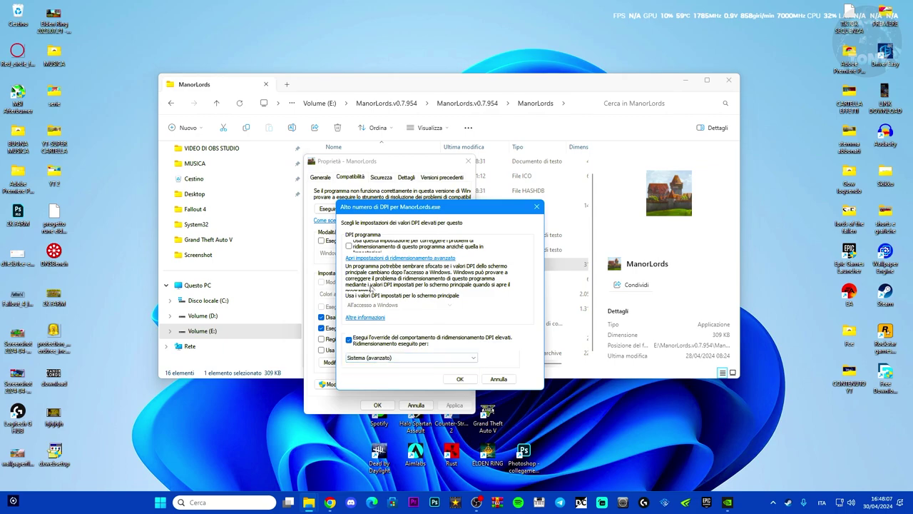
{"action": "left_click", "coordinate": [460, 379]}
{"action": "left_click", "coordinate": [377, 404]}
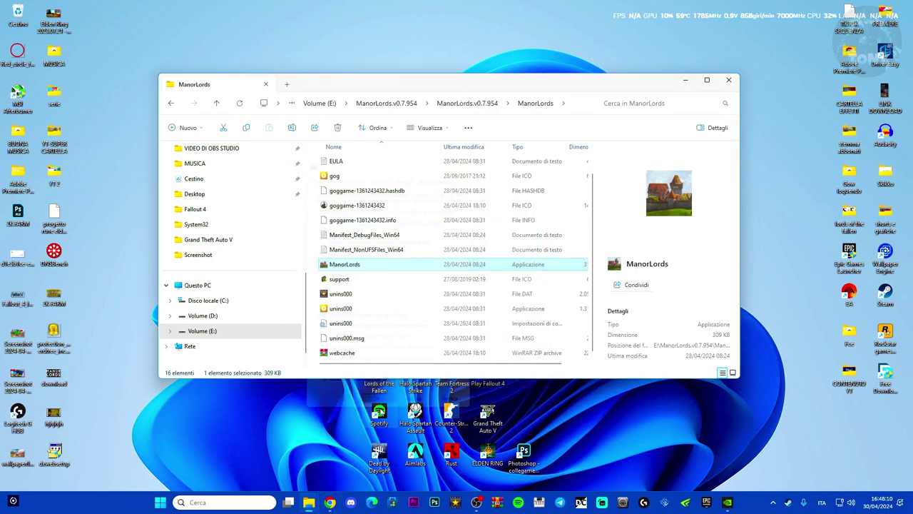
Run the ManorLords application as administrator and dismiss the game's development notice to reach the main menu.
{"action": "right_click", "coordinate": [391, 266]}
{"action": "left_click", "coordinate": [448, 125]}
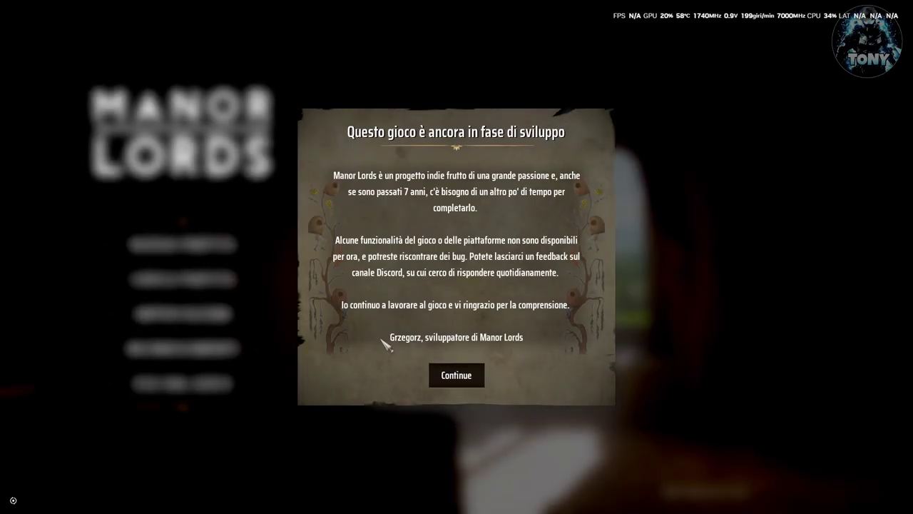
{"action": "left_click", "coordinate": [453, 381]}
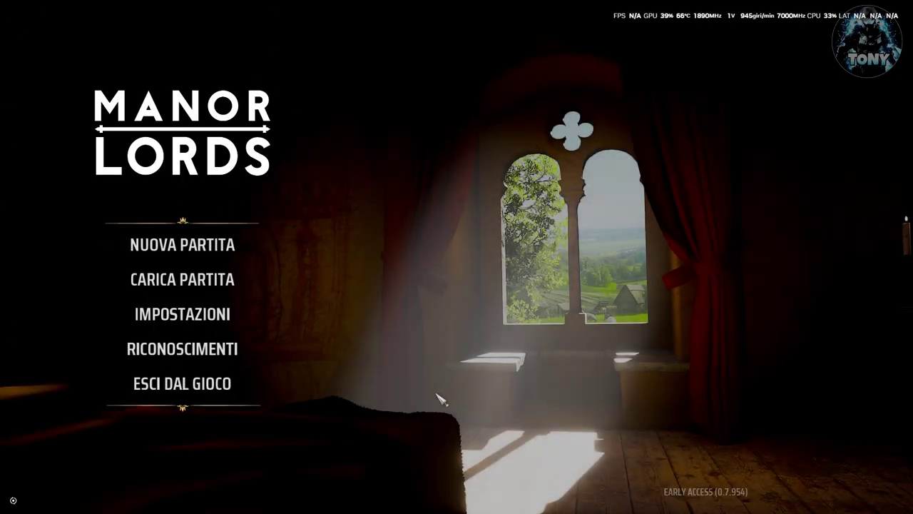